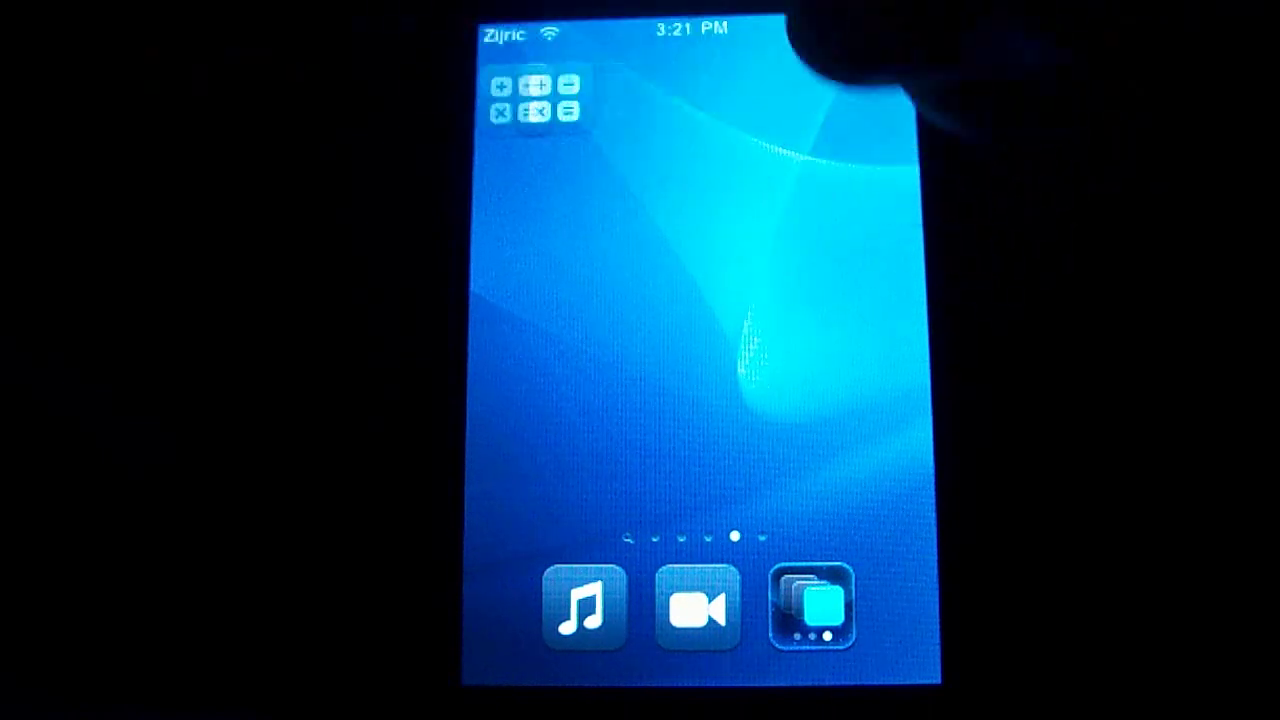
# - Swipe through the later home-screen pages, past the calculator and game icons, back to the first page
pyautogui.moveTo(620, 200); pyautogui.dragTo(860, 200)
pyautogui.moveTo(560, 300); pyautogui.dragTo(860, 300)
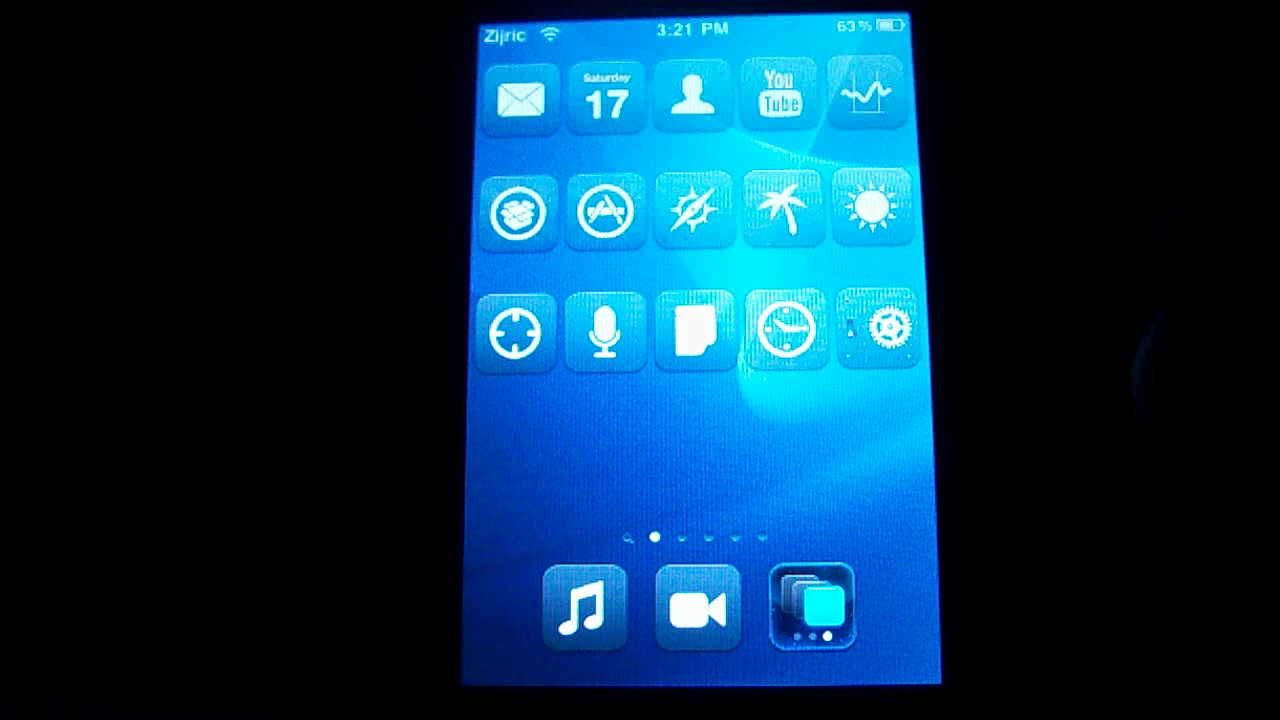